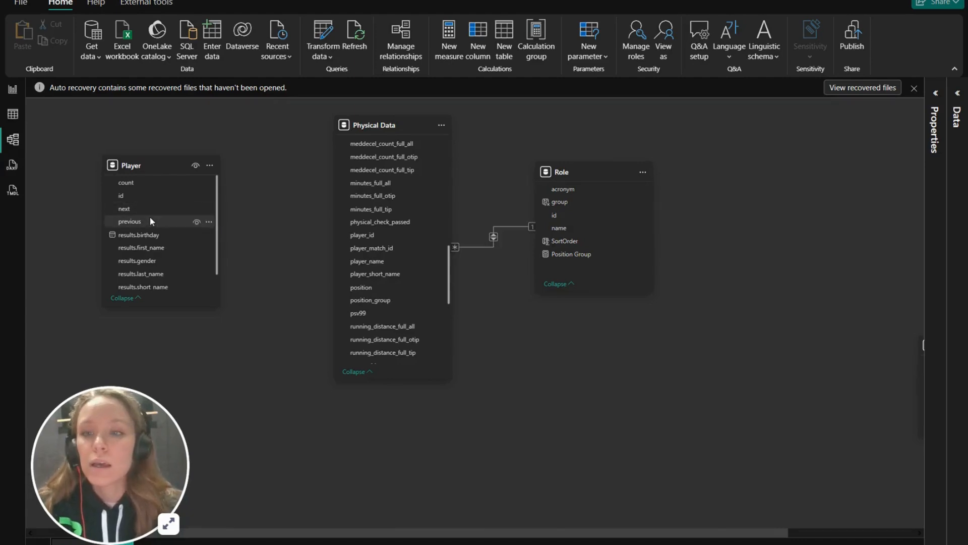
Step: Relate id in the Player table to player_id in Physical Data, one player to many records, active with cross-filter direction Both
scroll(151, 220, down, 1)
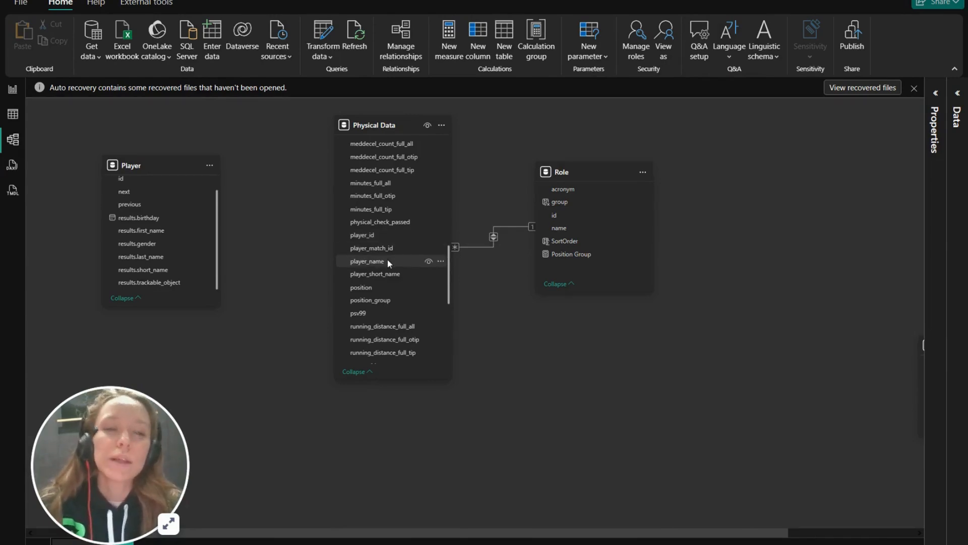
scroll(165, 250, up, 1)
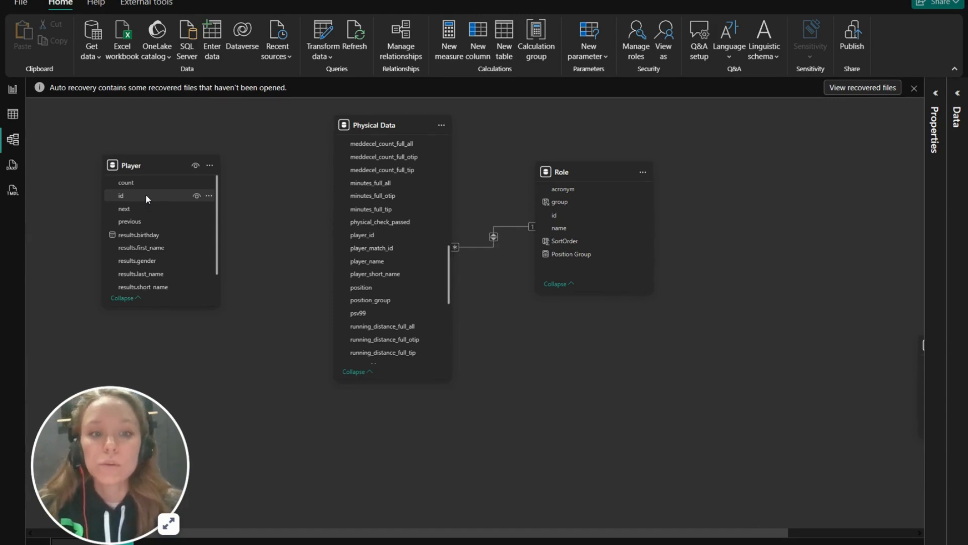
drag(144, 195, 368, 232)
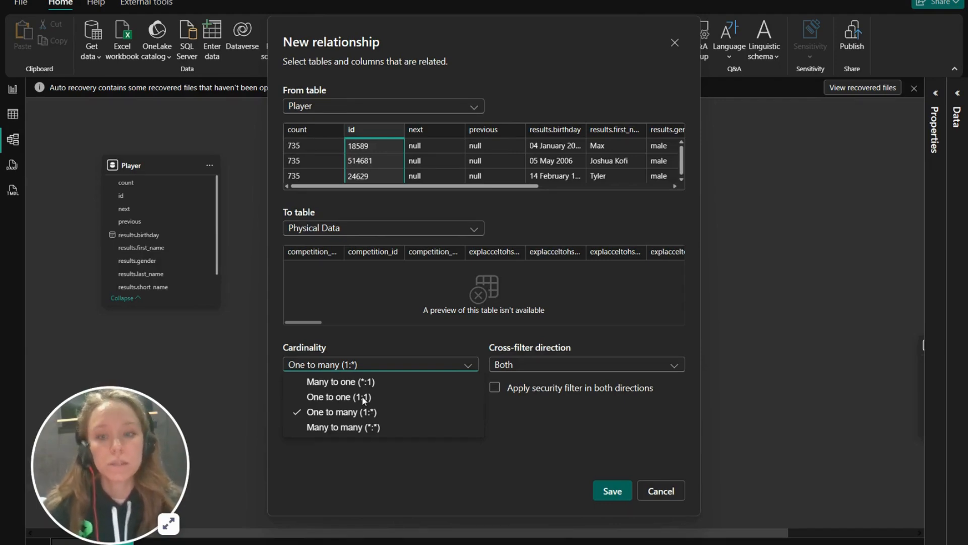
click(341, 382)
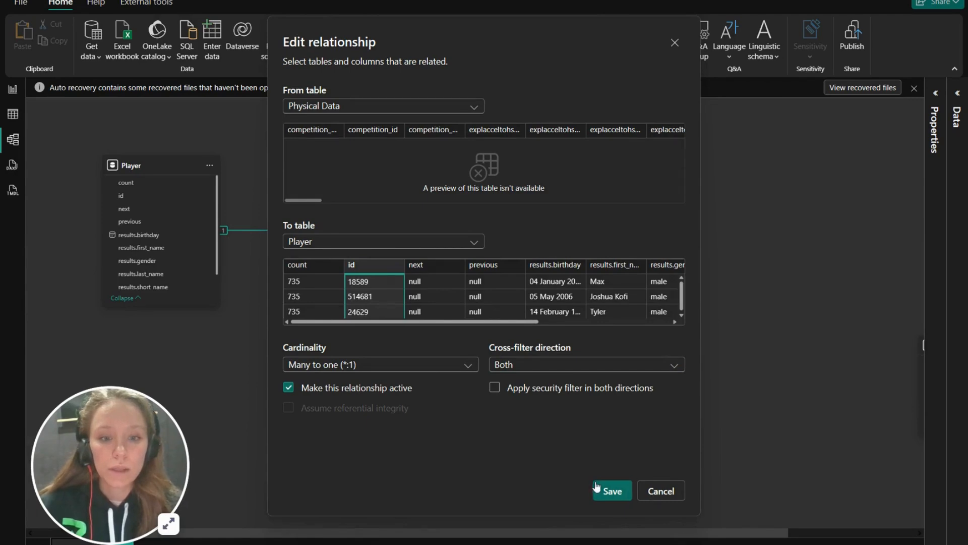
click(608, 492)
click(283, 302)
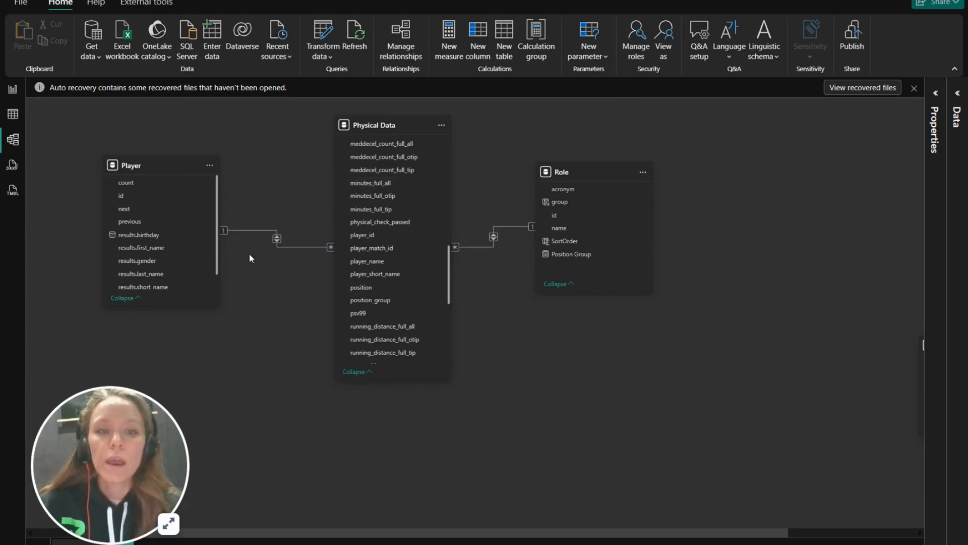
Step: Try a second, inactive relationship from results.gender in Player to player_short_name in Physical Data, and delete it
drag(158, 261, 386, 271)
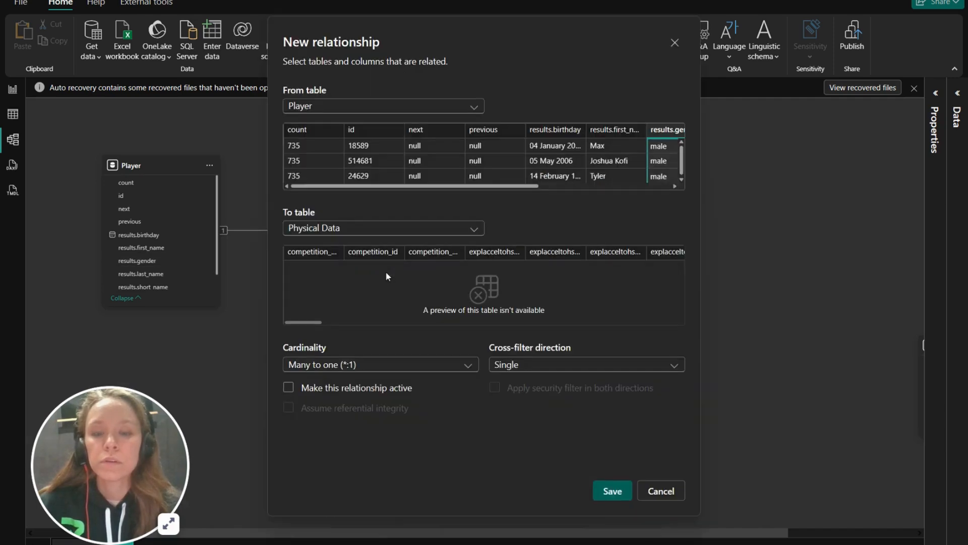
click(611, 491)
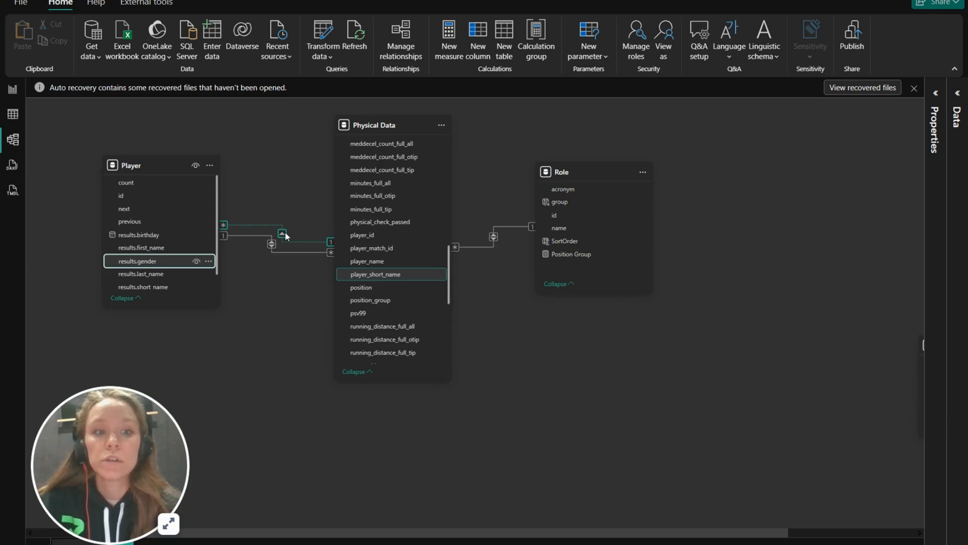
click(293, 243)
key(Delete)
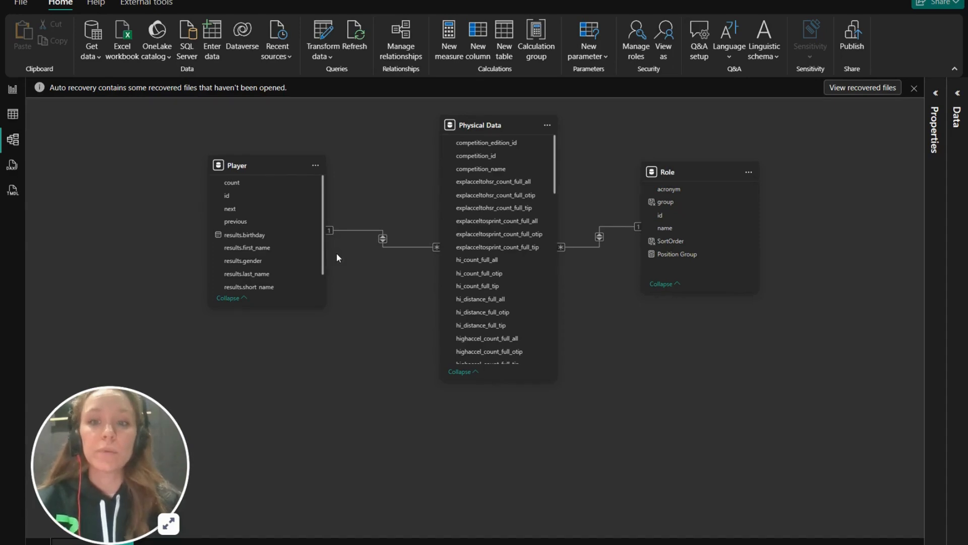
Step: Create the DATATABLE PositionSortOrder (Position Group, Sort Order): Center Forward 1, Wide Attacker 2, Midfield 3, Defensive Midfield 4, Full Back 5, Central Defender 6, Other 7
click(507, 36)
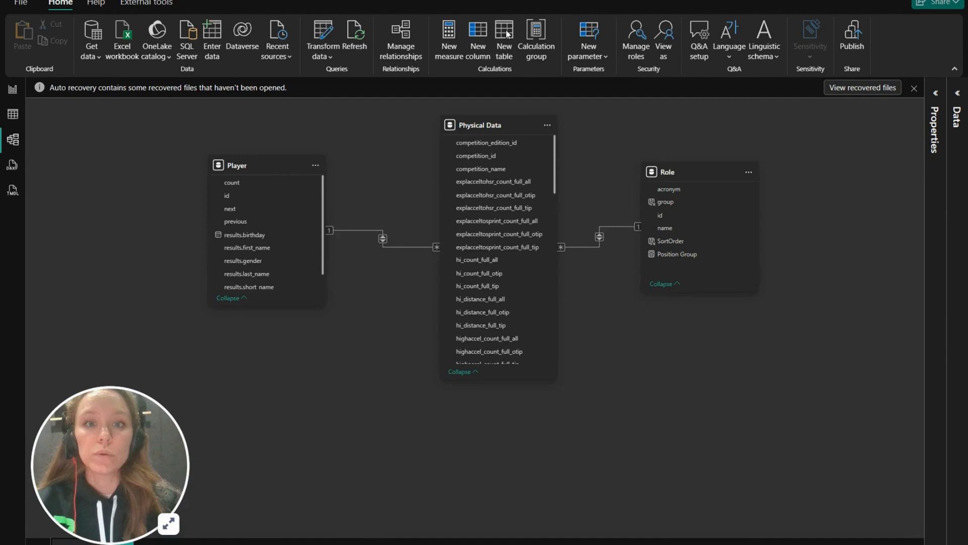
drag(141, 109, 82, 113)
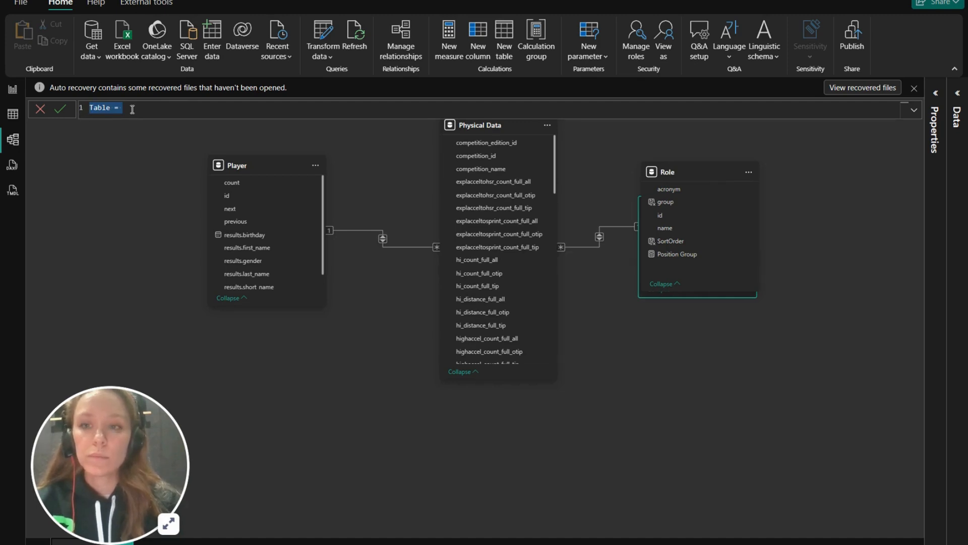
text(PositionSortOrder = DATATABLE (     "Position Group", STRING,     "Sort Order", INTEGER,     {         { "Center Forward", 1 },         { "Wide Attacker", 2 },         { "Midfield", 3 },         { "Defensive Midfield", 4 },         { "Full Back", 5 },         { "Central Defender", 6 },         { "Other", 7 }     } ))
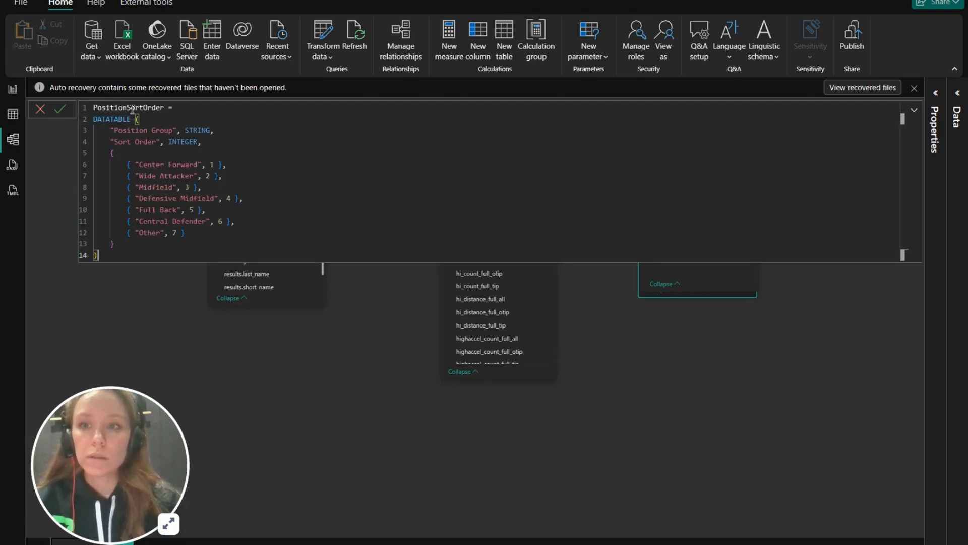
drag(109, 141, 108, 153)
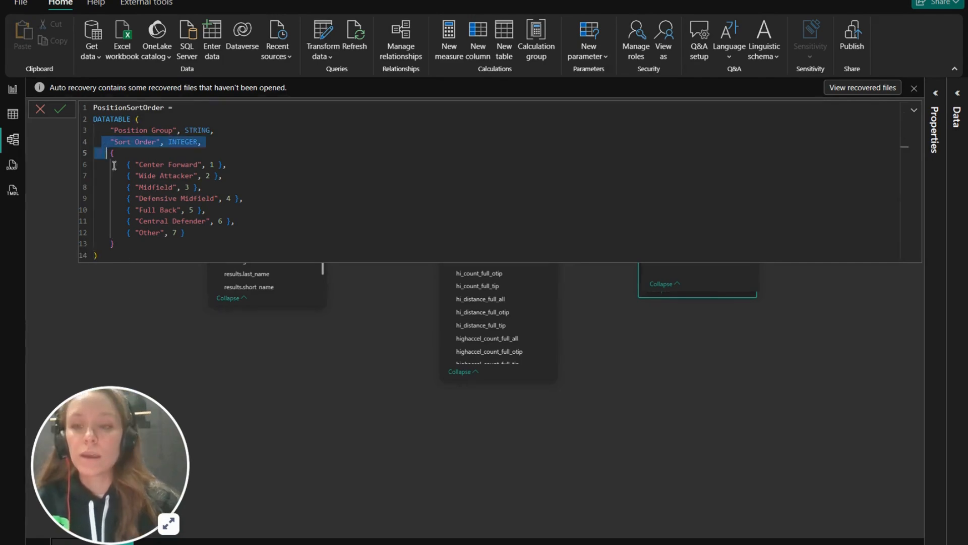
click(144, 256)
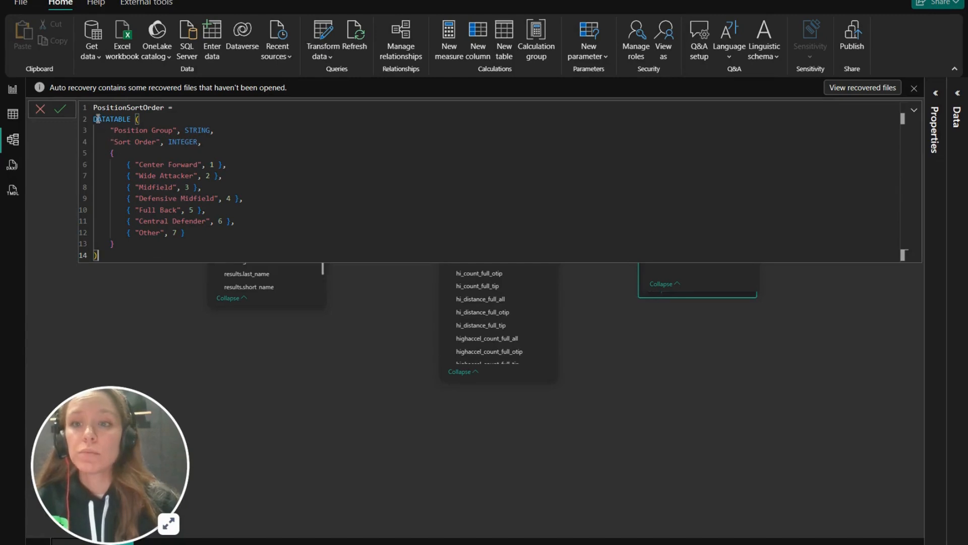
click(141, 131)
click(139, 142)
drag(137, 245, 132, 167)
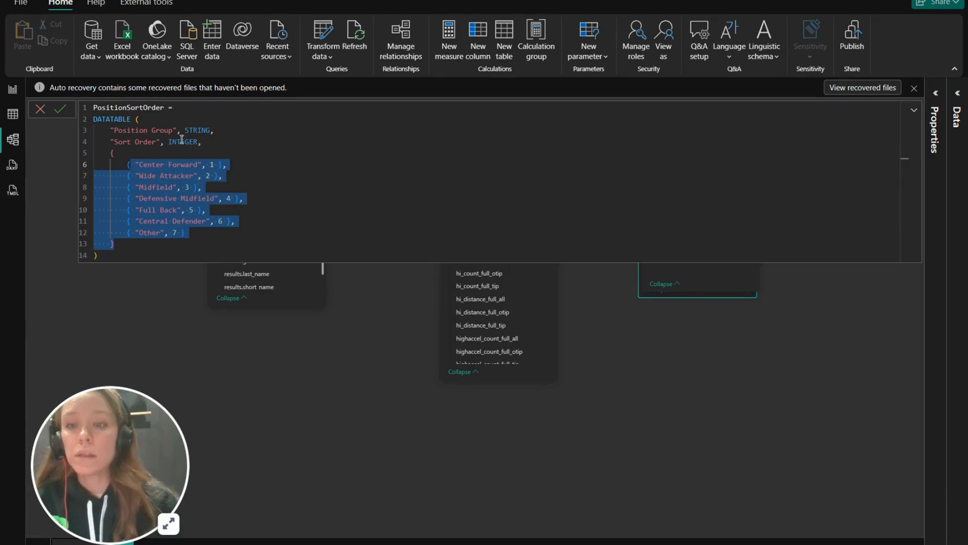
click(183, 165)
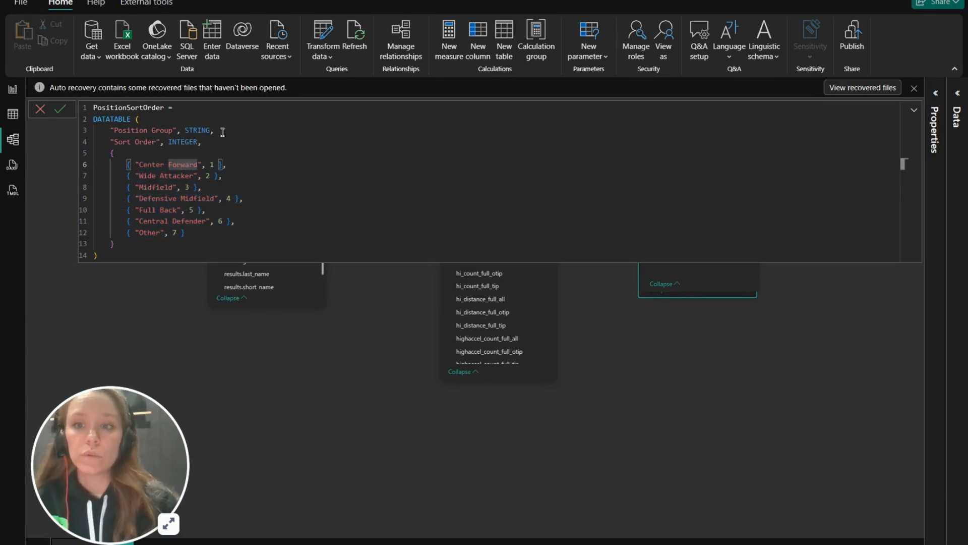
click(62, 109)
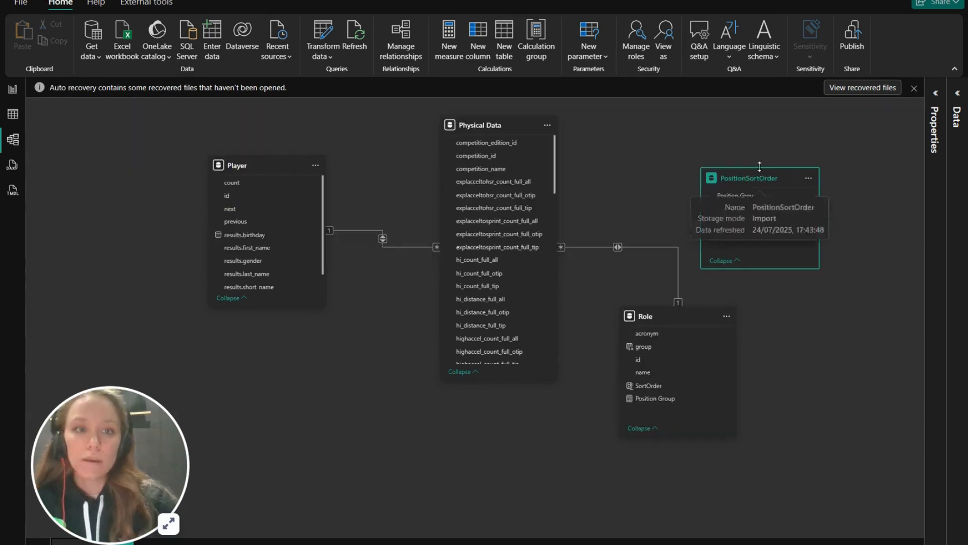
drag(740, 212, 772, 154)
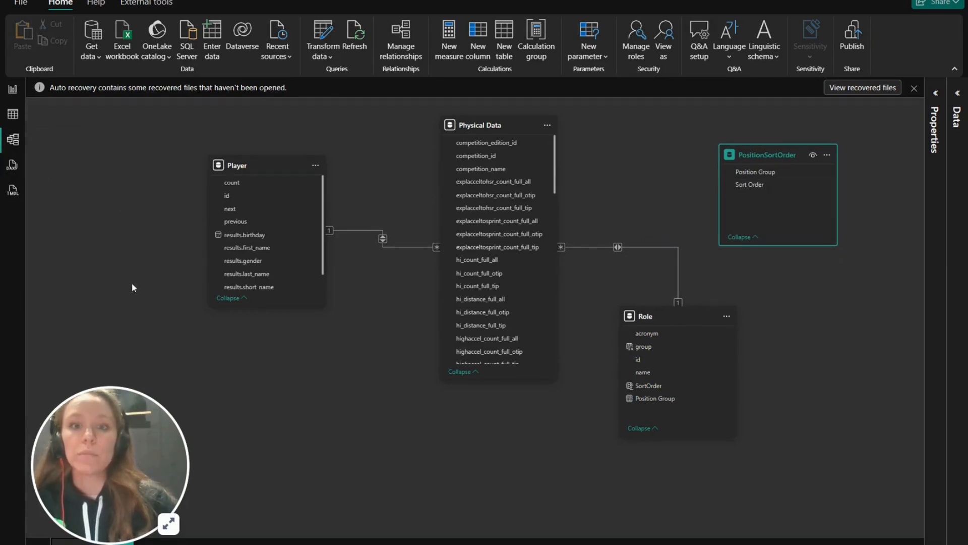
Step: Review the rows of the PositionSortOrder and Role tables and the SWITCH formula behind Role's group column
click(13, 116)
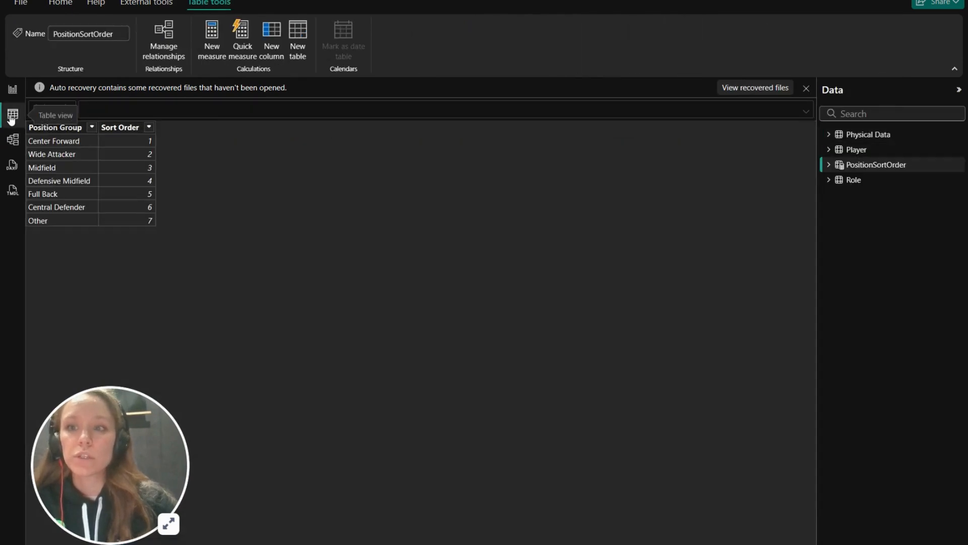
click(830, 180)
click(854, 182)
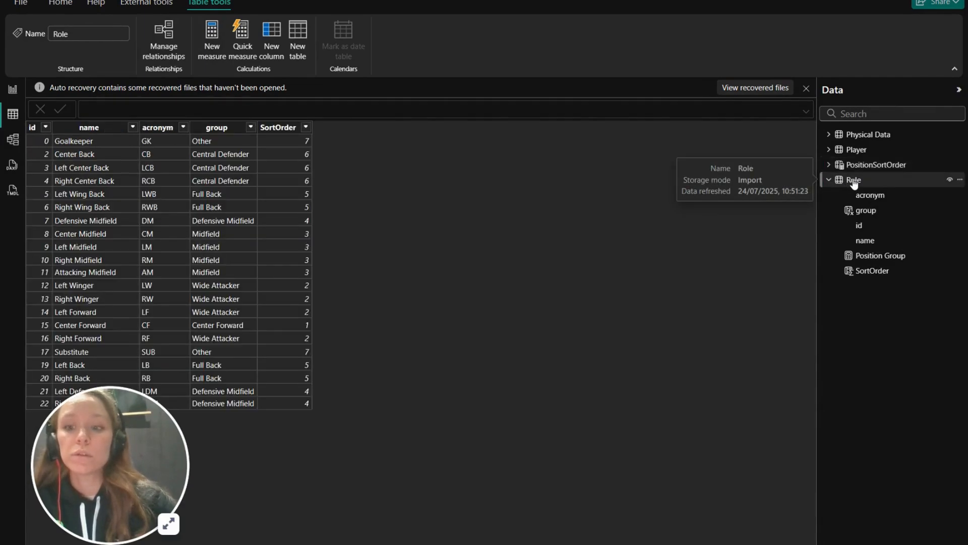
click(830, 180)
click(830, 181)
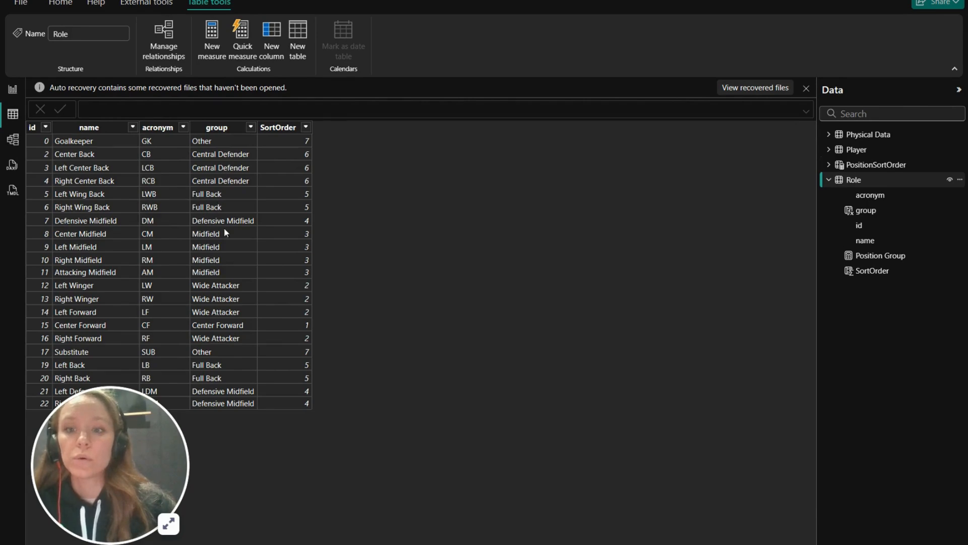
click(232, 132)
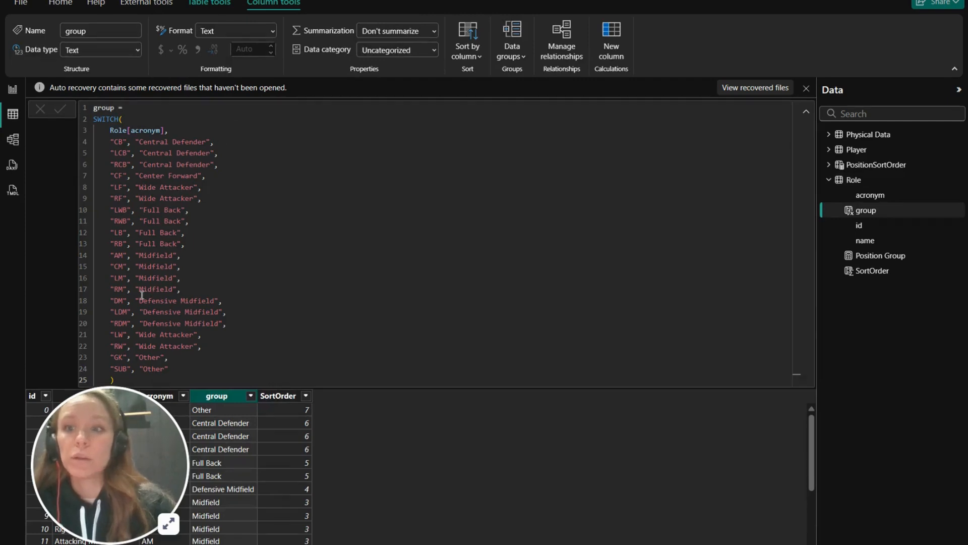
click(127, 376)
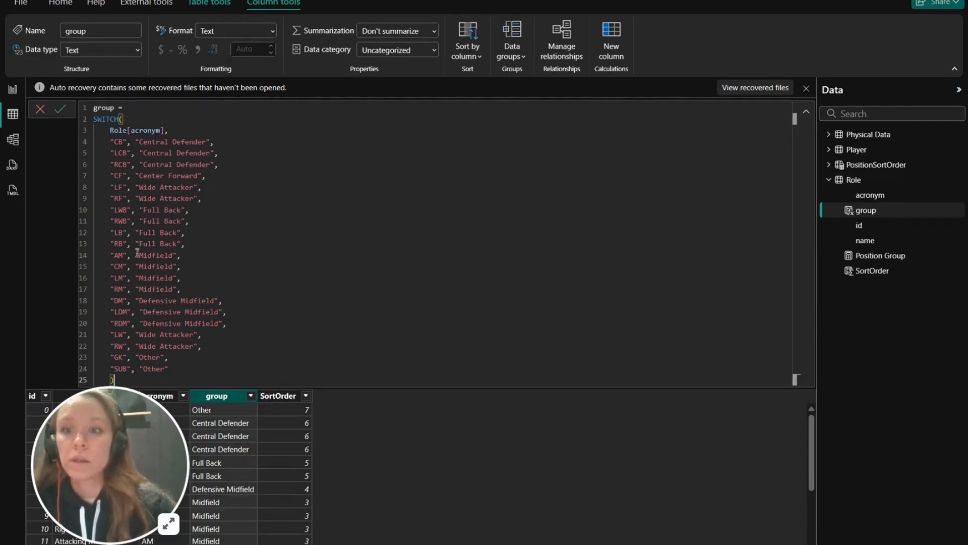
click(119, 142)
click(143, 141)
click(185, 142)
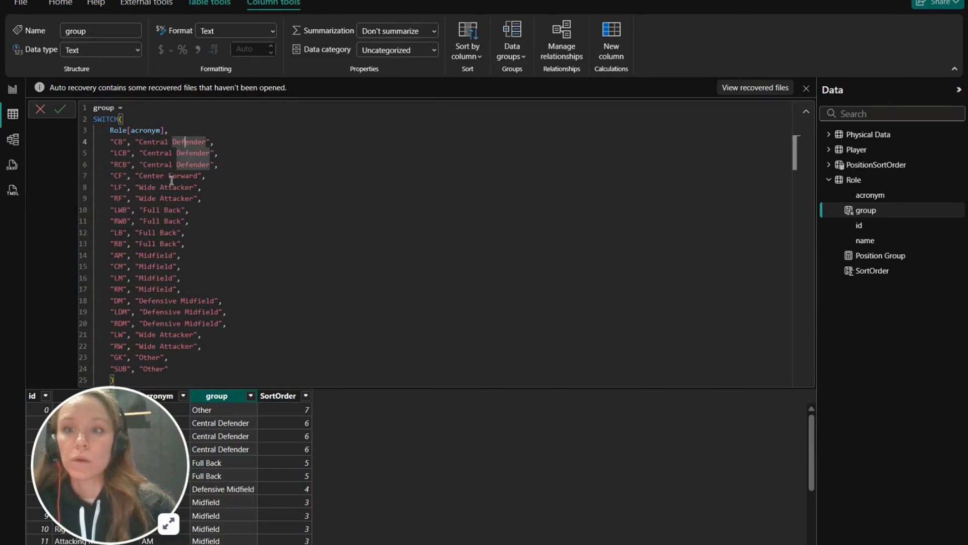
Step: In the model, relate Position Group in PositionSortOrder to group in Role as active one-to-many with cross-filter direction Both
click(15, 143)
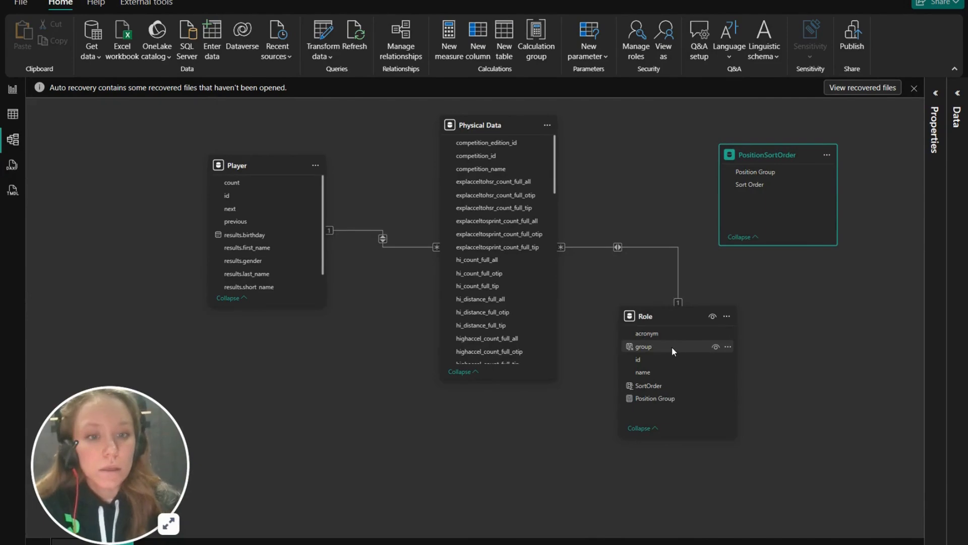
click(757, 173)
drag(755, 184, 682, 350)
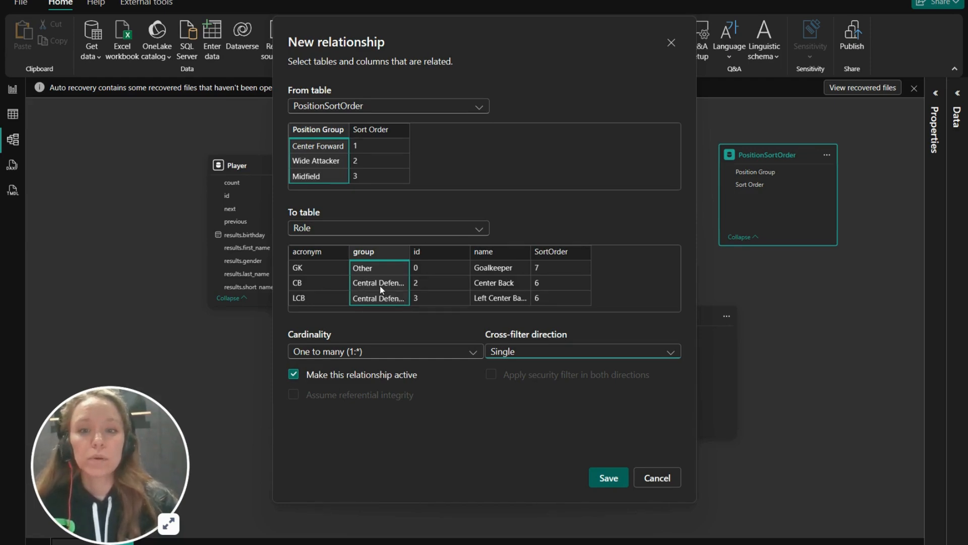
click(390, 350)
click(379, 350)
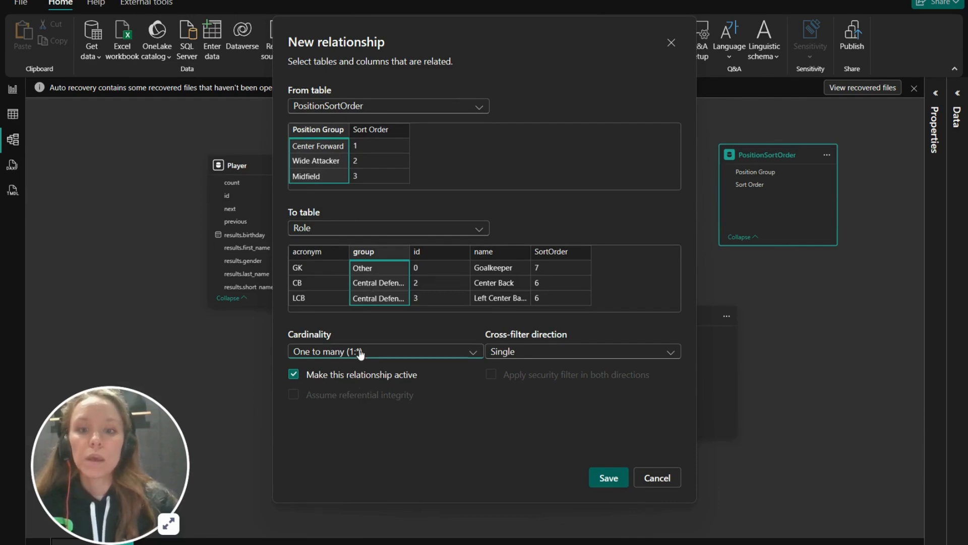
click(544, 363)
click(529, 382)
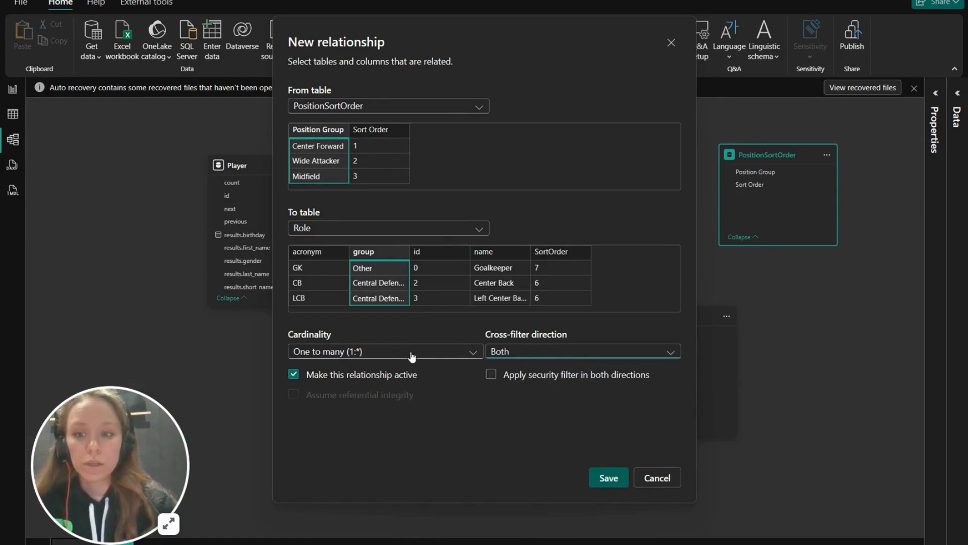
click(610, 477)
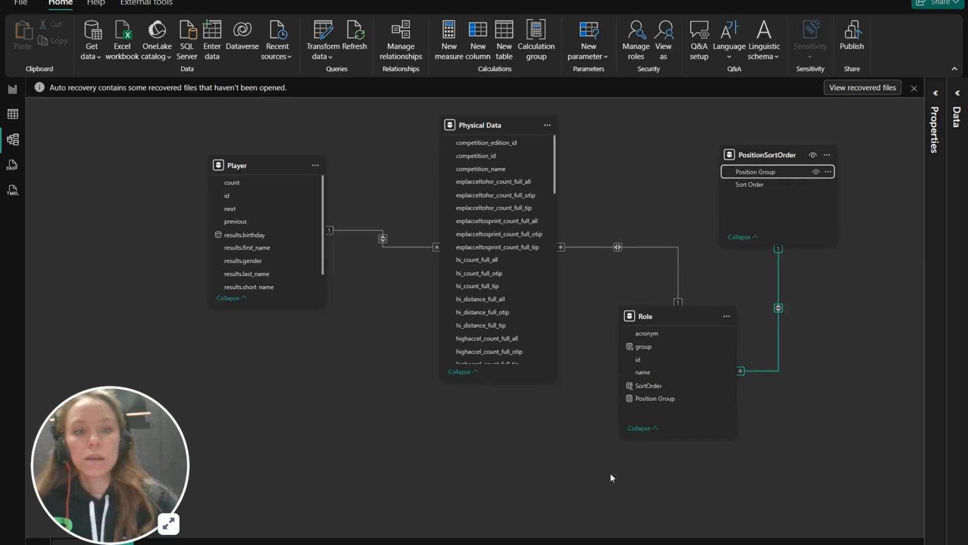
drag(738, 154, 710, 139)
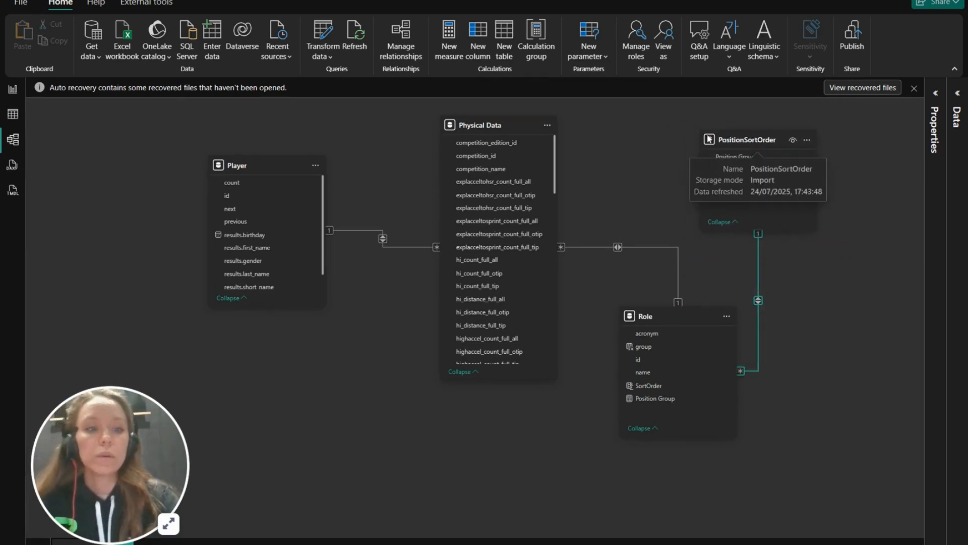